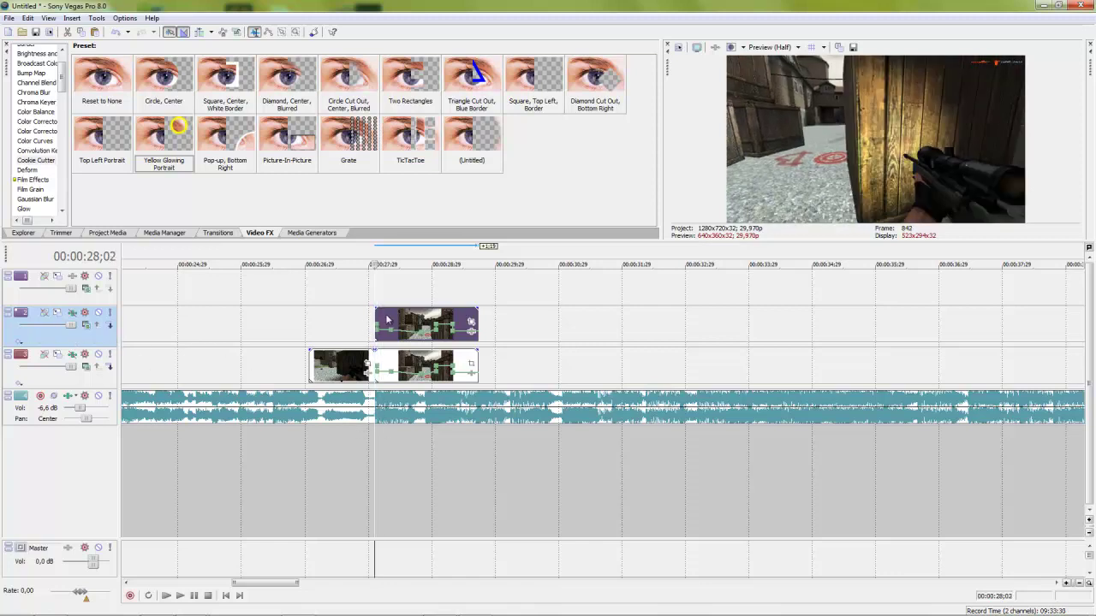
# Preview the upper game clip and settle on the frame at 27;29.
pyautogui.click(367, 298)
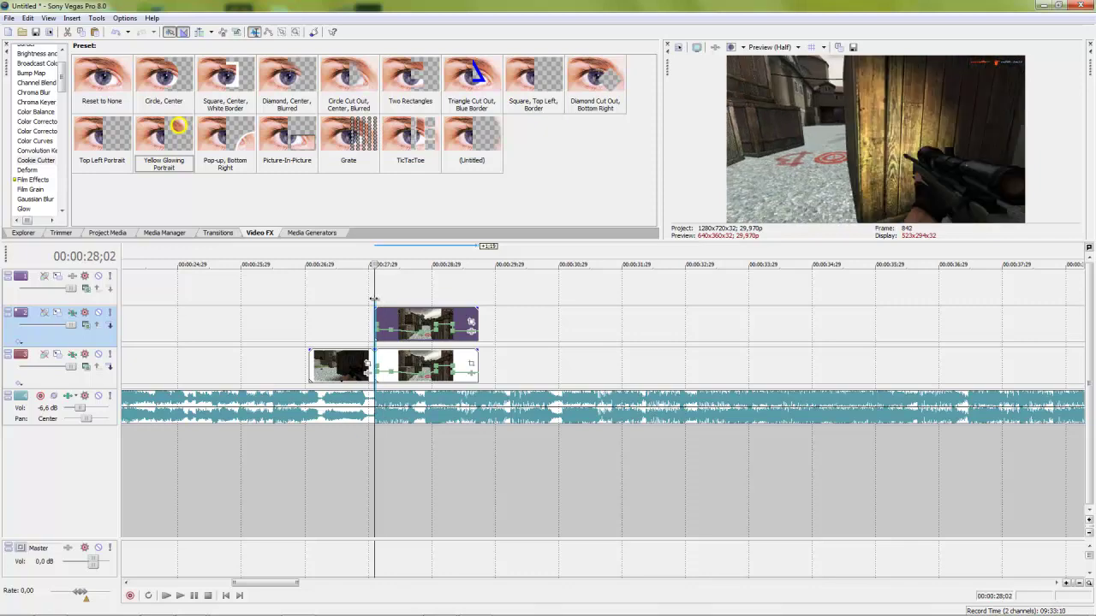
pyautogui.click(374, 296)
pyautogui.click(369, 294)
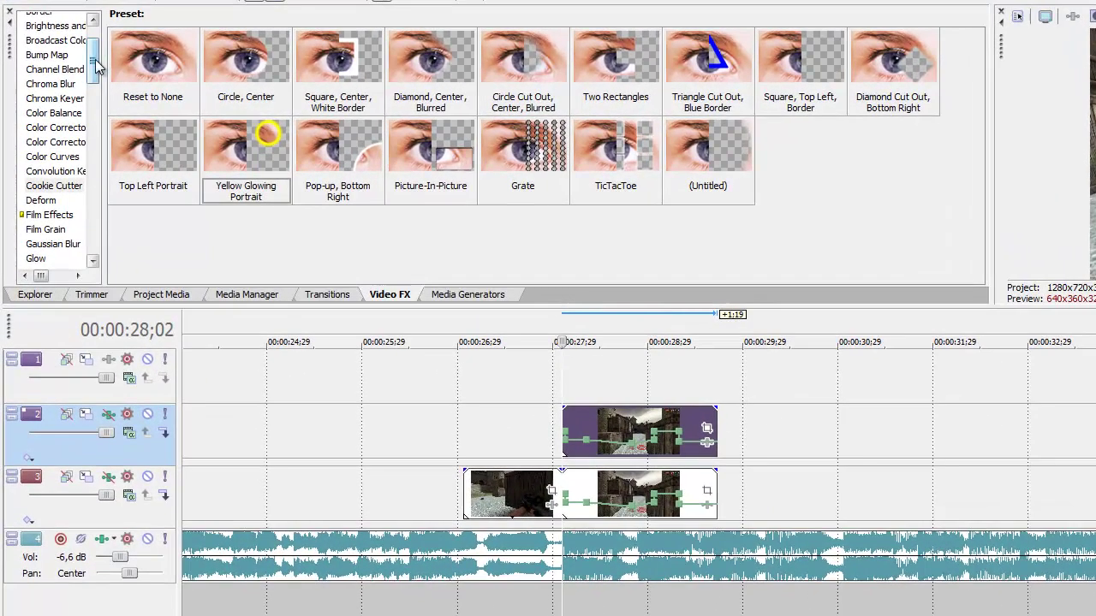
# In Video FX, find News Print and drag its Offset Print preset onto the upper clip.
pyautogui.moveTo(96, 69); pyautogui.dragTo(96, 216)
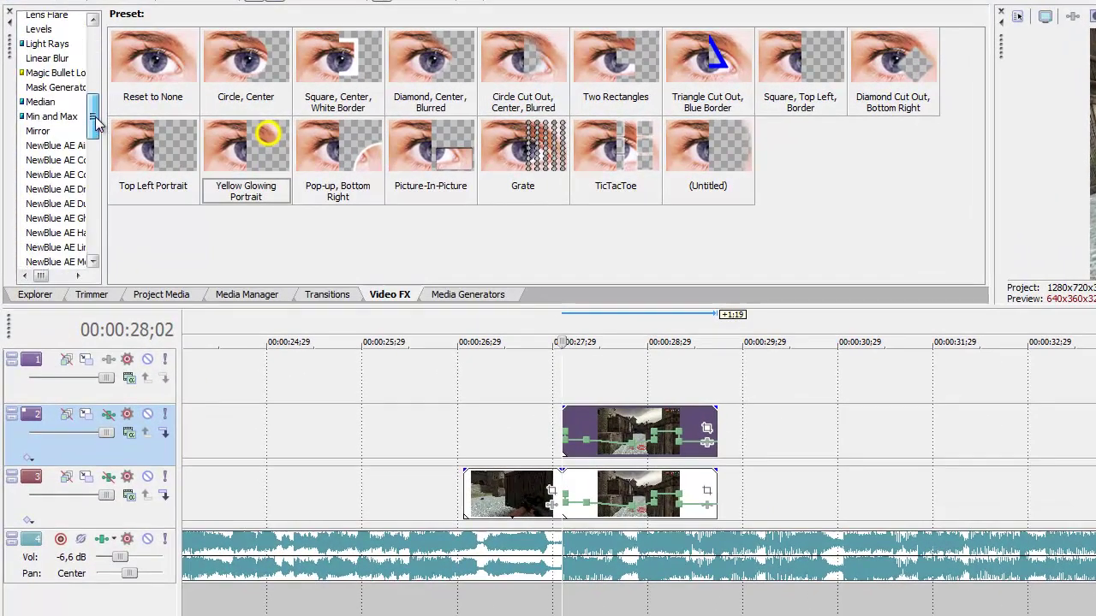
pyautogui.click(60, 161)
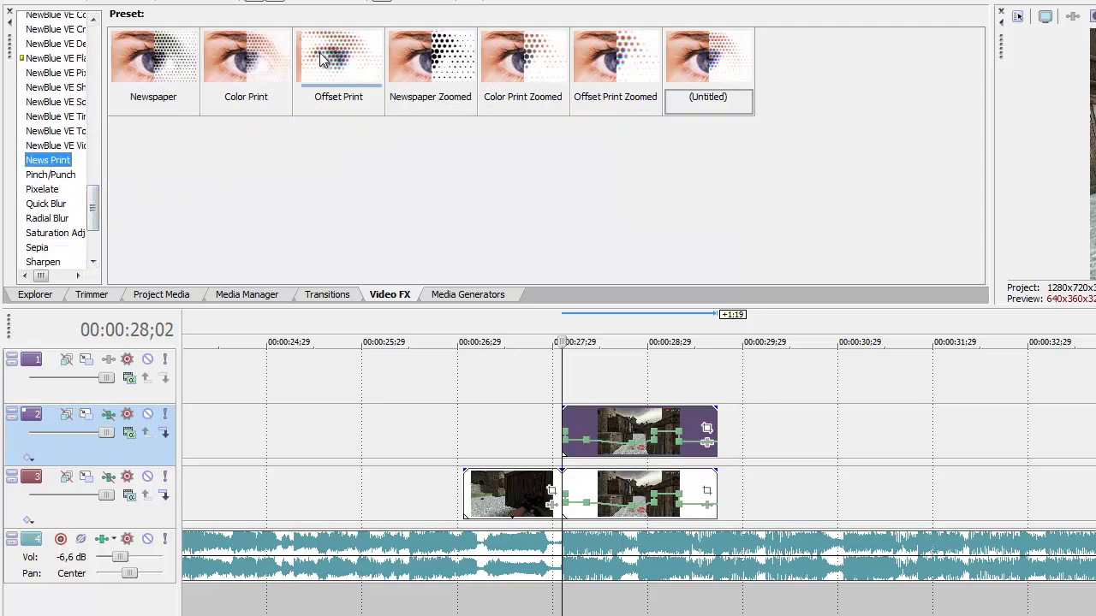
pyautogui.moveTo(338, 60); pyautogui.dragTo(599, 435)
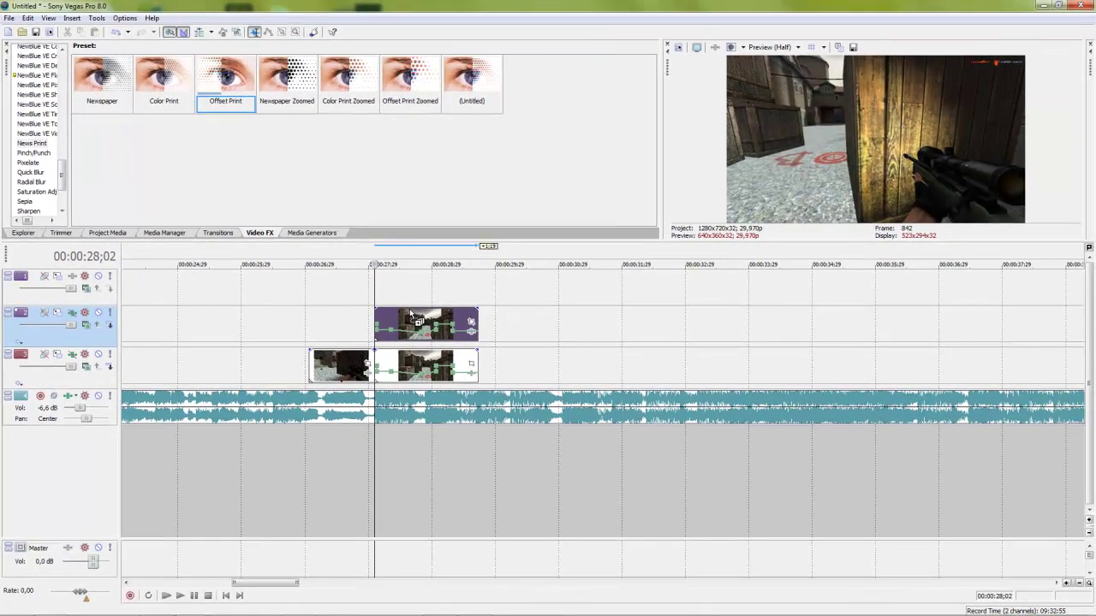
# Apply Offset Print to the upper clip, set Punktgröße to 0.154, and close the FX window.
pyautogui.moveTo(492, 364); pyautogui.dragTo(494, 365)
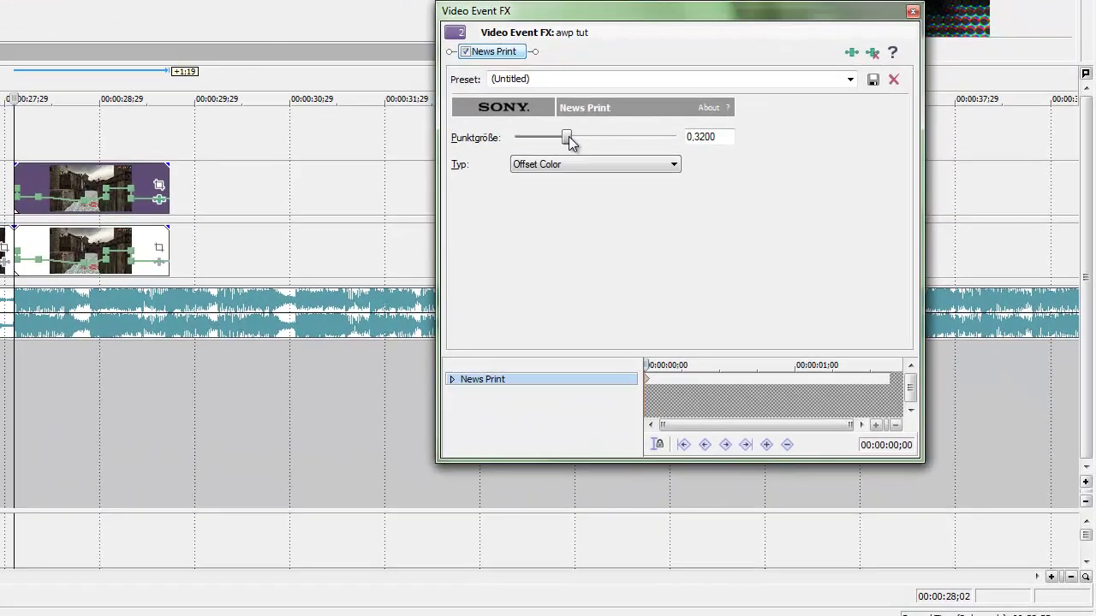
pyautogui.moveTo(743, 291); pyautogui.dragTo(740, 292)
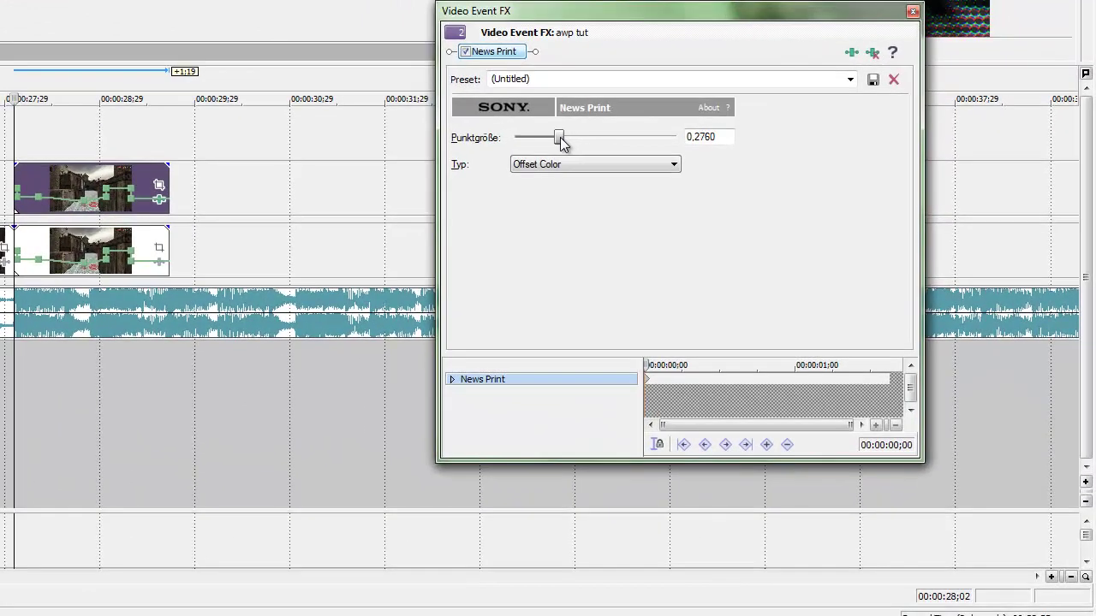
pyautogui.moveTo(561, 137); pyautogui.dragTo(543, 138)
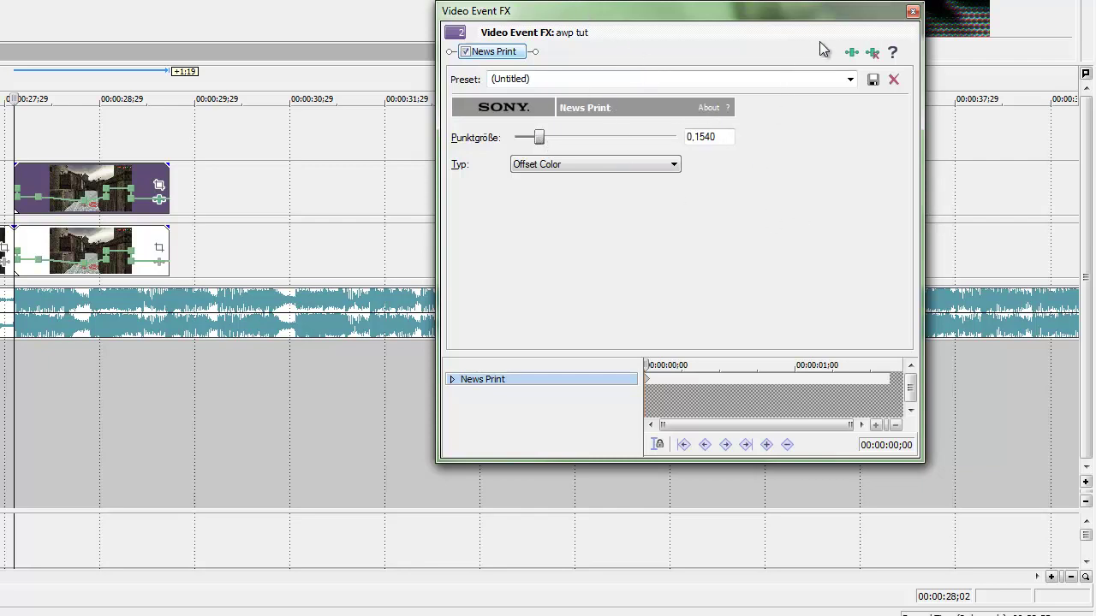
pyautogui.moveTo(832, 12); pyautogui.dragTo(822, 12)
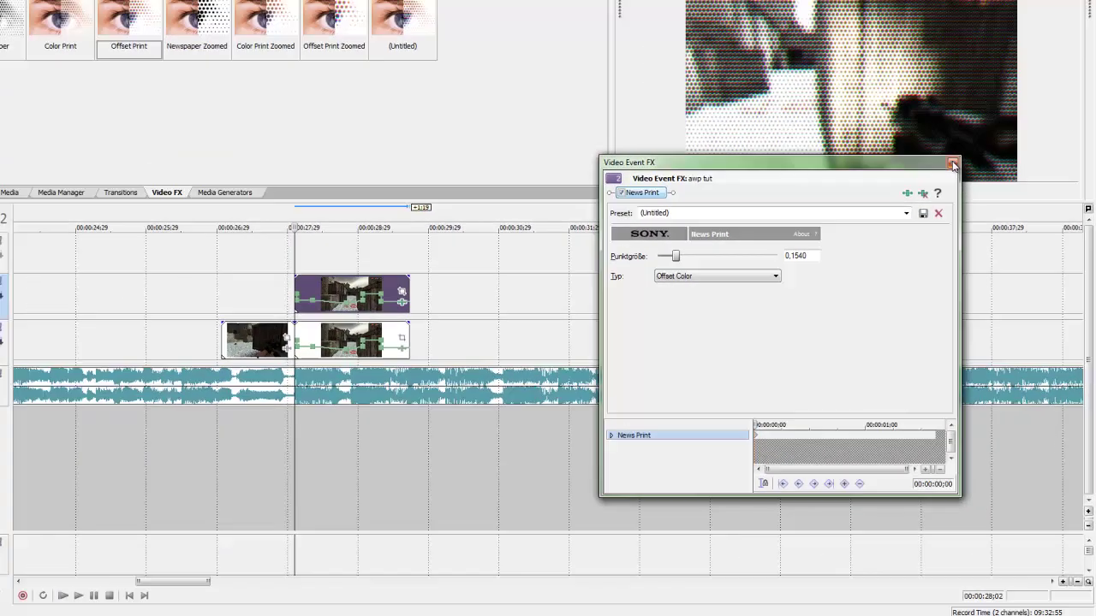
pyautogui.click(905, 19)
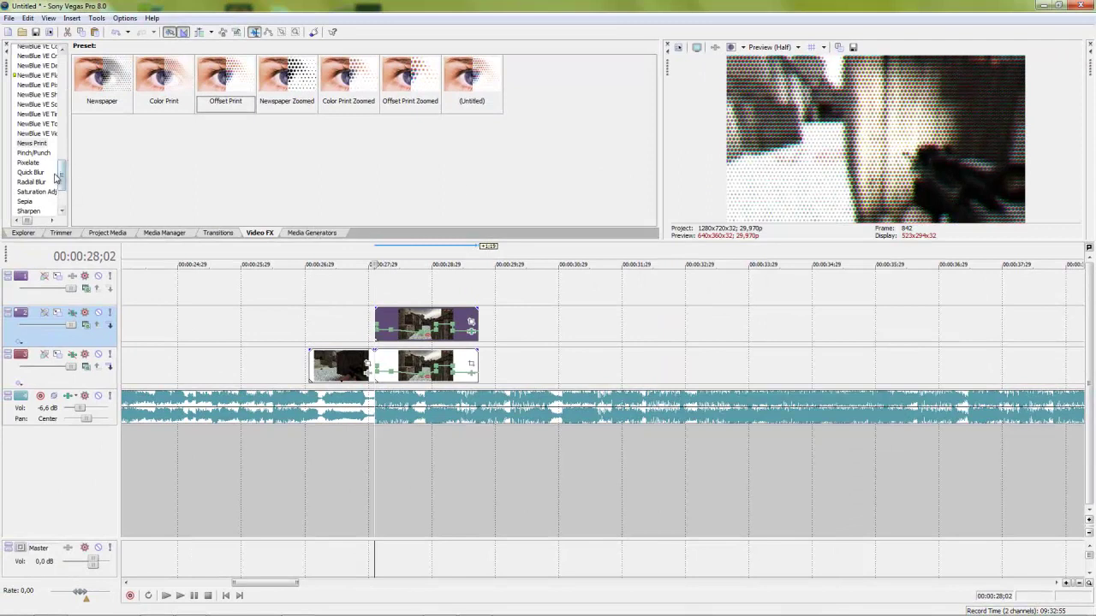
# Apply the Cookie Cutter 'Yellow Glowing Portrait' preset to the upper awp tut clip.
pyautogui.scroll(6, 48, 103)
pyautogui.scroll(2, 49, 103)
pyautogui.scroll(2, 43, 128)
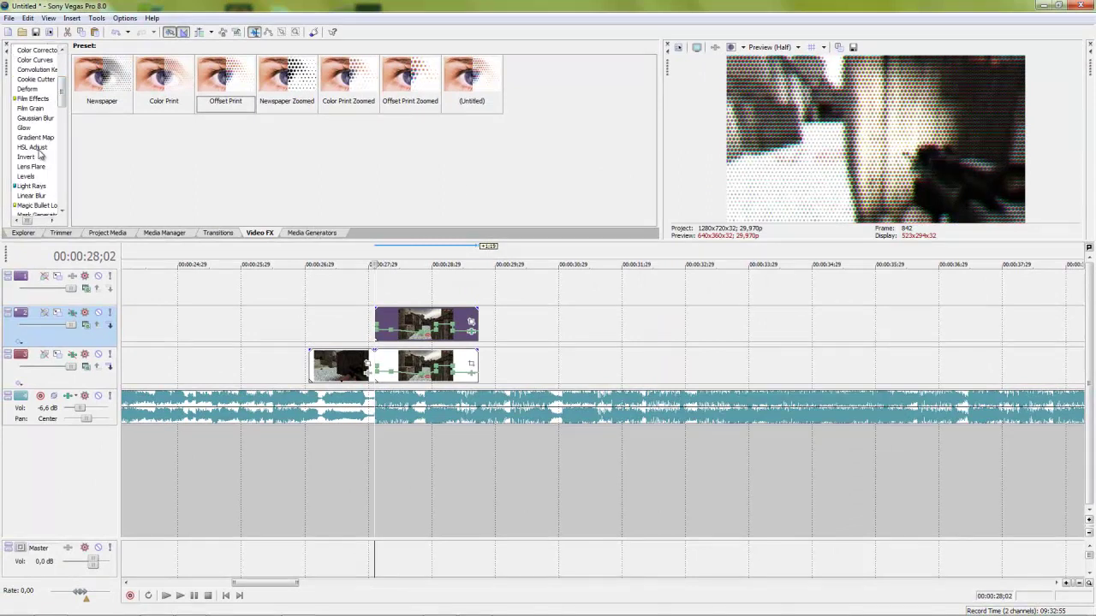
pyautogui.click(33, 186)
pyautogui.scroll(1, 23, 122)
pyautogui.click(41, 115)
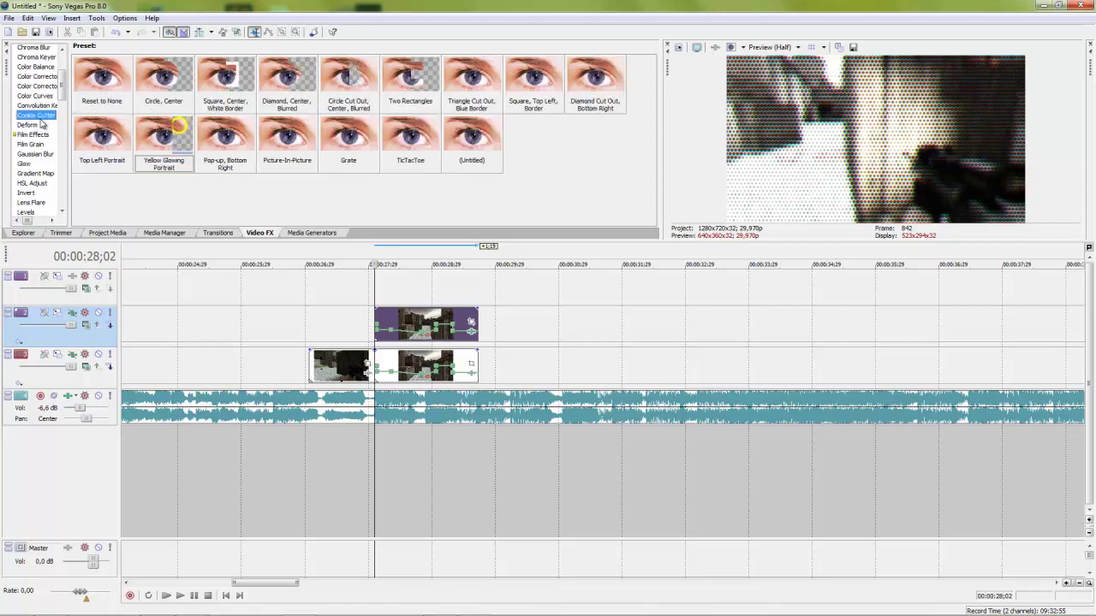
pyautogui.moveTo(148, 150); pyautogui.dragTo(409, 324)
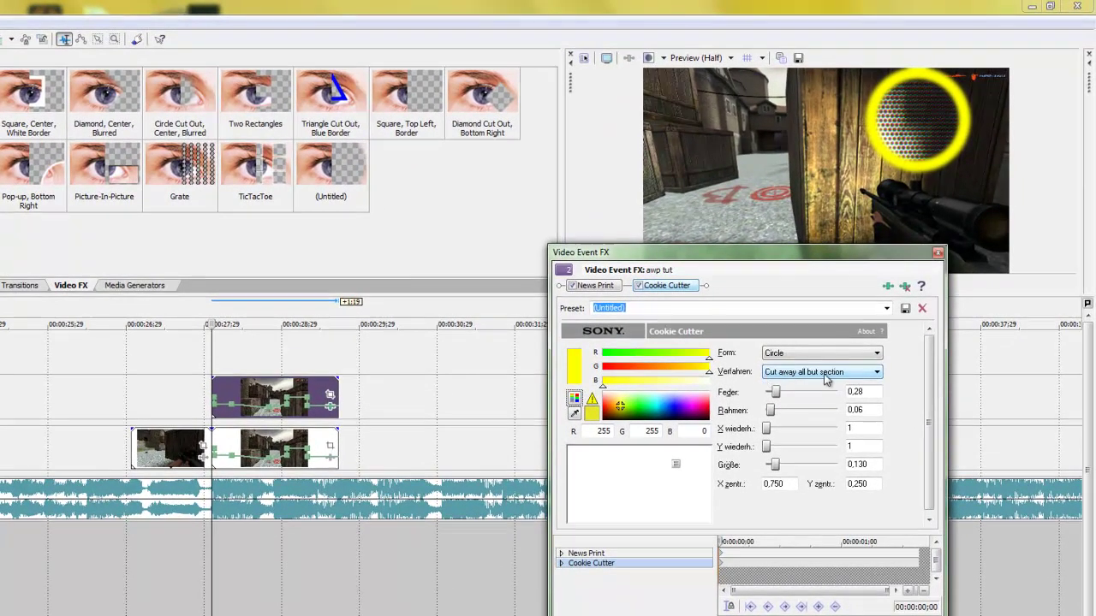
# Cut away the centred circle with no border, a harder edge, and size 0.310.
pyautogui.click(817, 379)
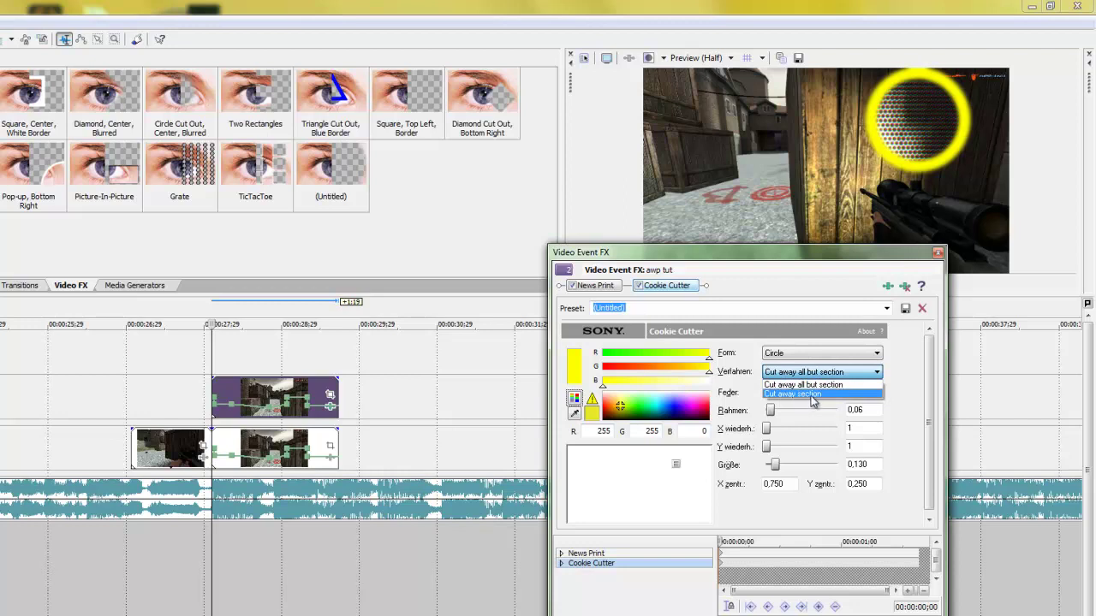
pyautogui.click(811, 395)
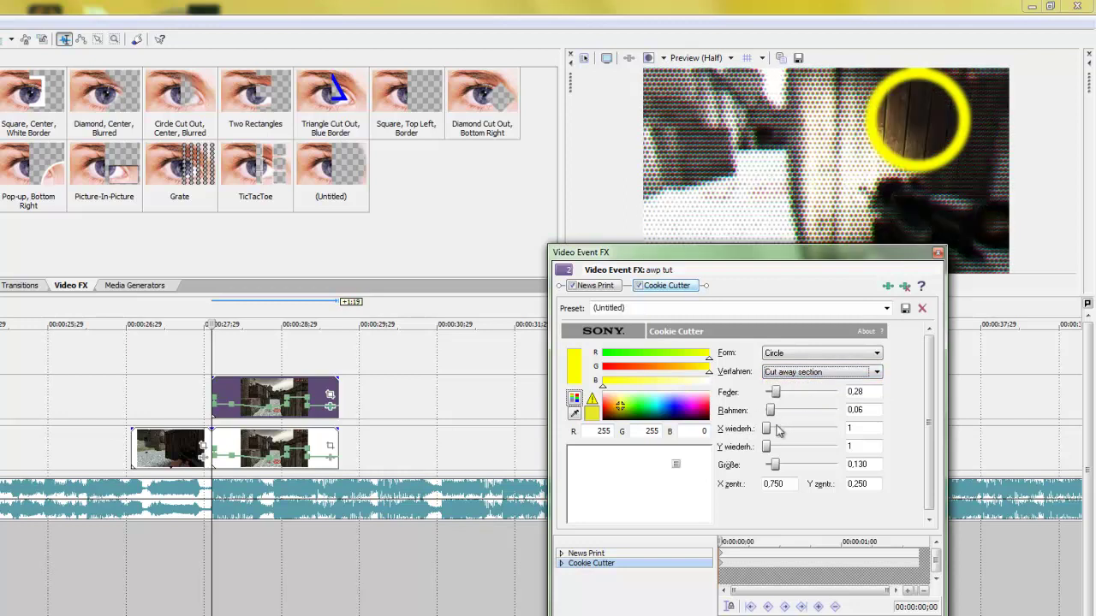
pyautogui.moveTo(680, 464); pyautogui.dragTo(639, 479)
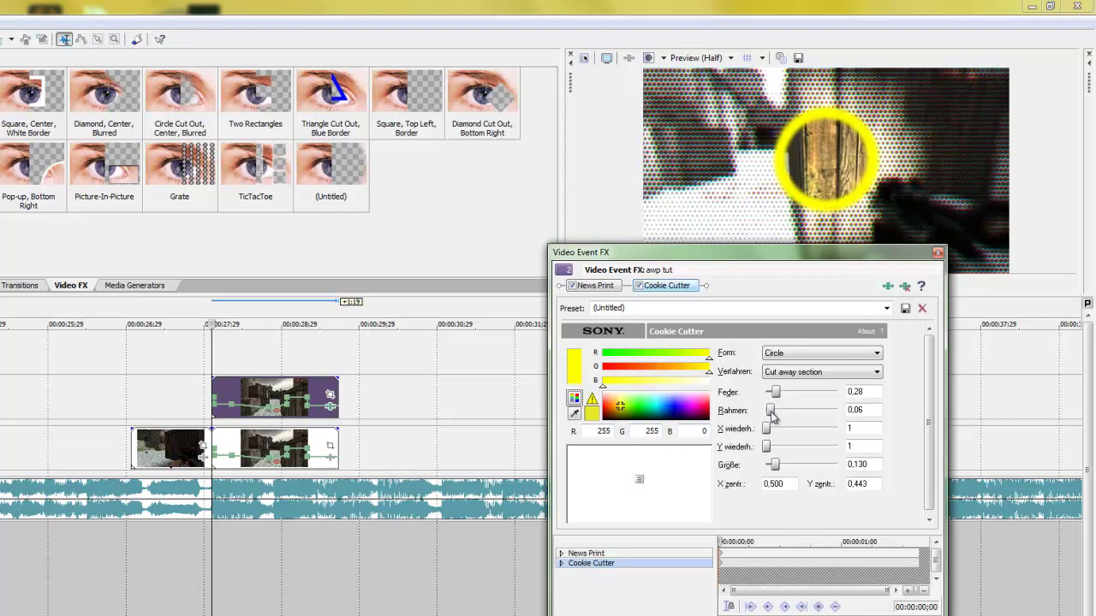
pyautogui.moveTo(771, 412); pyautogui.dragTo(758, 421)
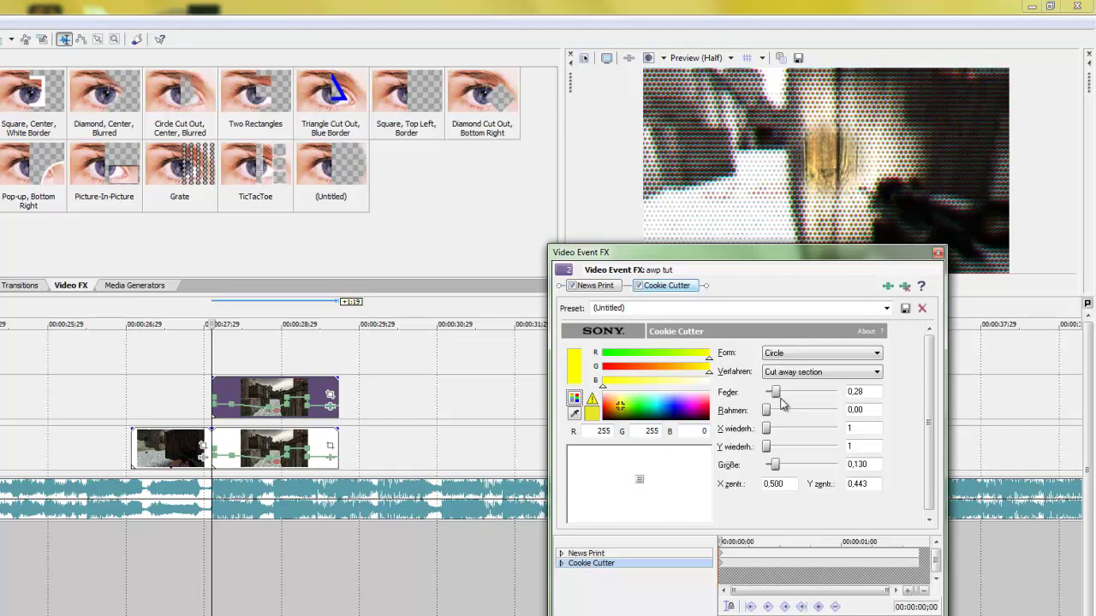
pyautogui.moveTo(780, 394); pyautogui.dragTo(774, 394)
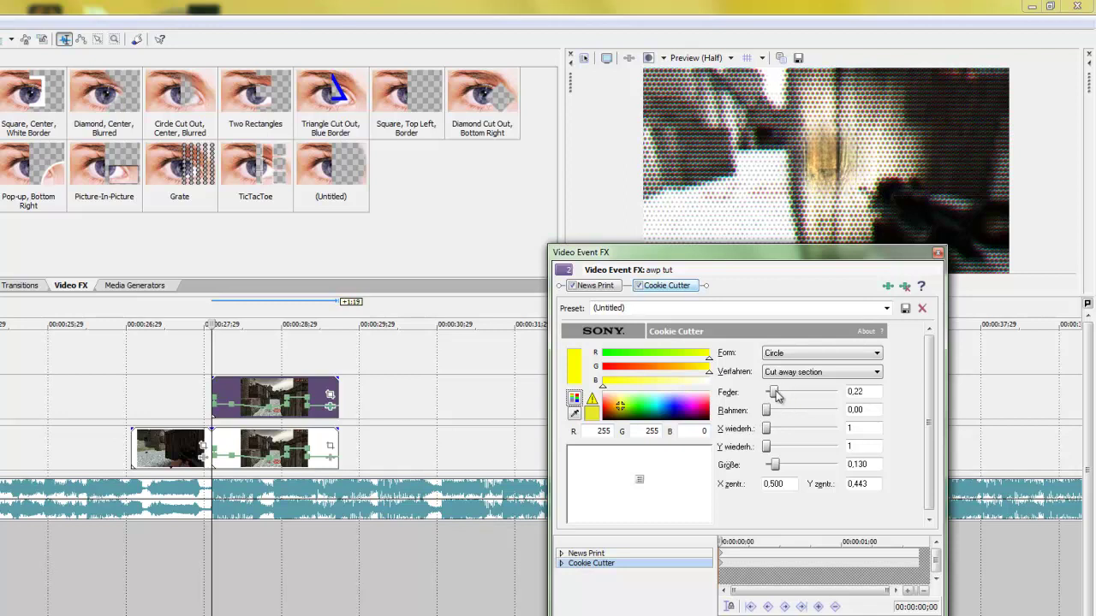
pyautogui.moveTo(775, 465); pyautogui.dragTo(794, 465)
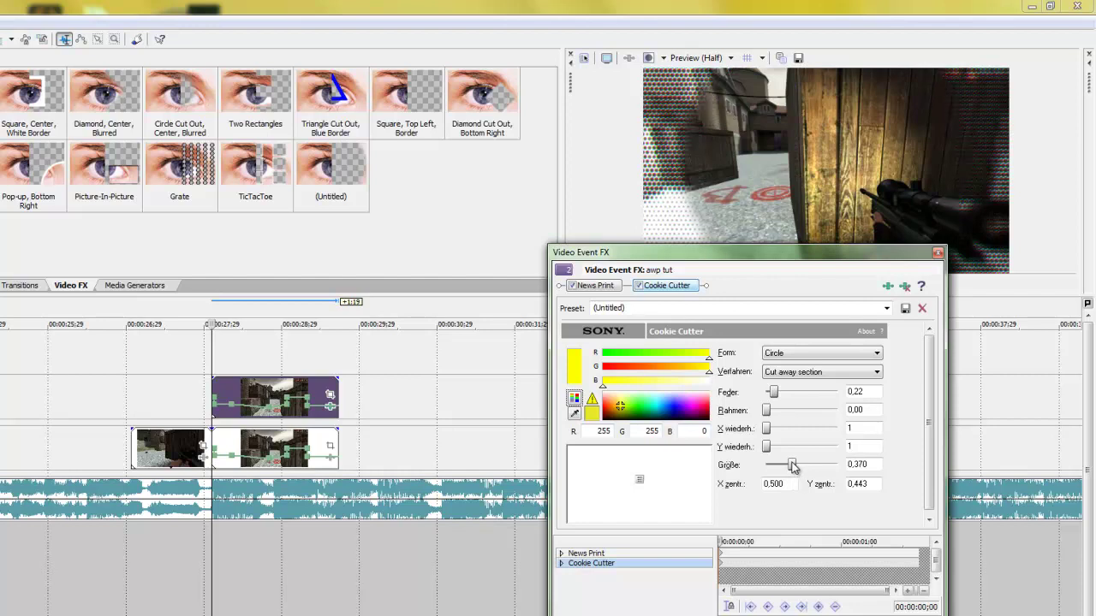
pyautogui.moveTo(641, 480); pyautogui.dragTo(642, 484)
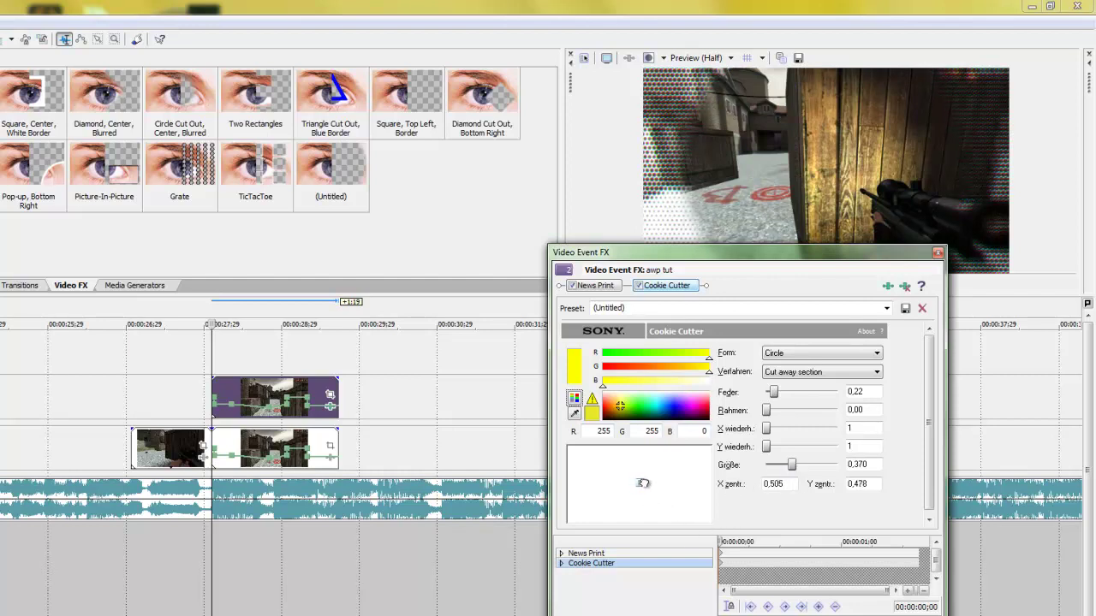
pyautogui.moveTo(790, 470); pyautogui.dragTo(788, 470)
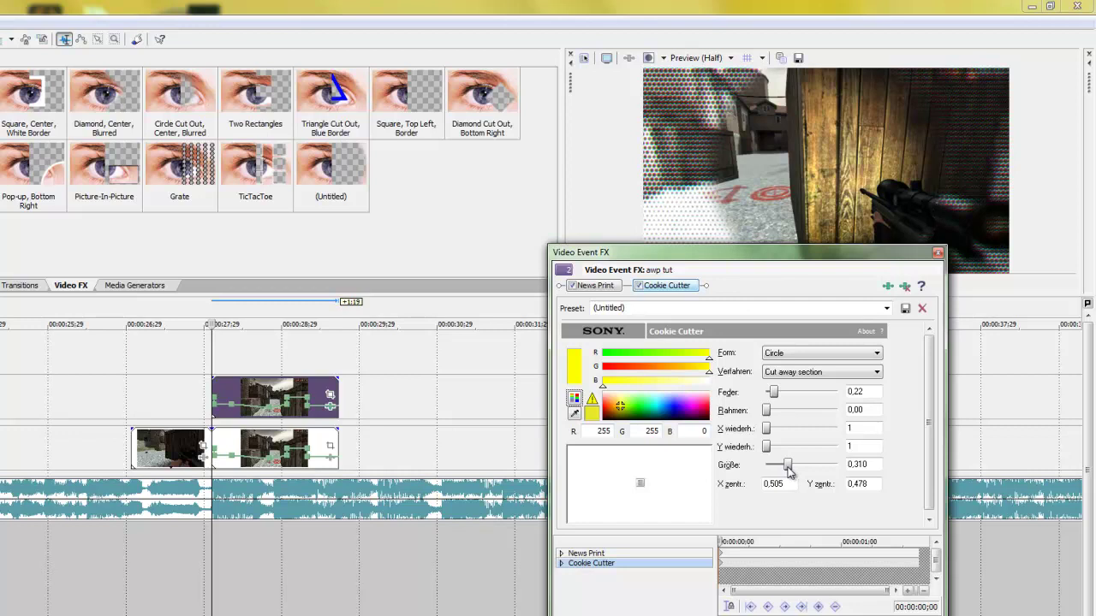
# Keyframe the Cookie Cutter Größe to 1.0 later in the clip and about 0.37 at 0:00.
pyautogui.moveTo(789, 470); pyautogui.dragTo(791, 470)
pyautogui.moveTo(719, 541); pyautogui.dragTo(938, 541)
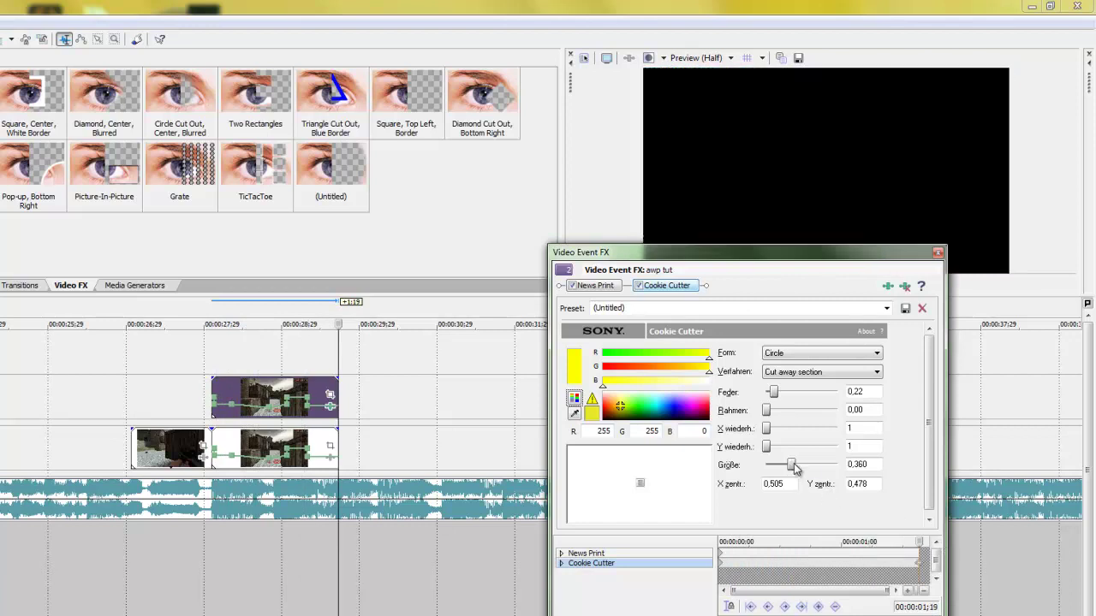
pyautogui.moveTo(789, 465); pyautogui.dragTo(849, 466)
pyautogui.moveTo(924, 541)
pyautogui.mouseDown()
pyautogui.moveTo(674, 550)
pyautogui.moveTo(850, 555)
pyautogui.moveTo(700, 561)
pyautogui.mouseUp()
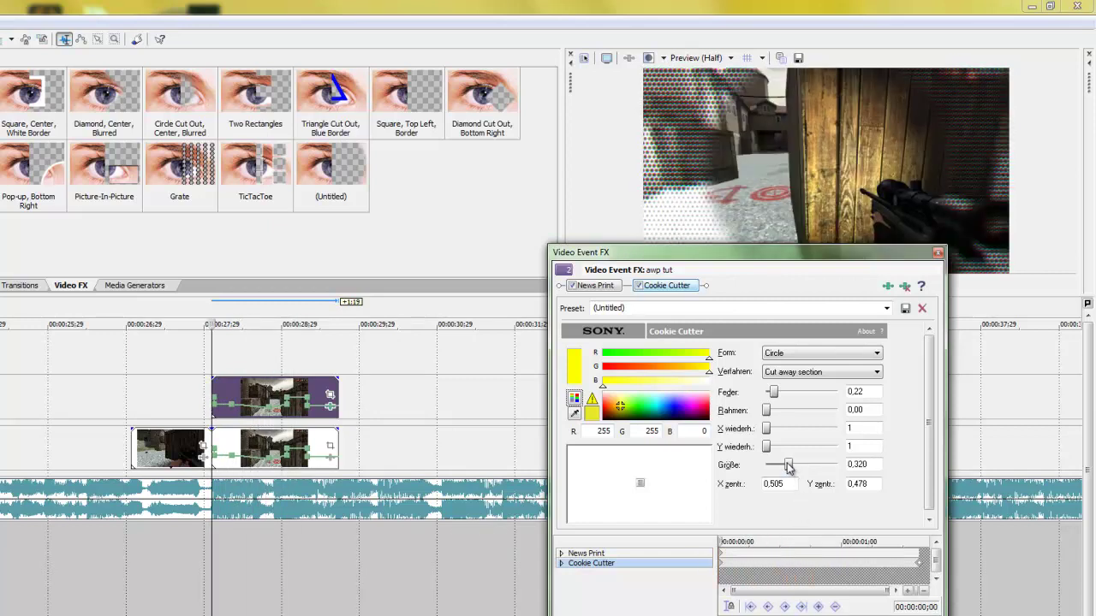
pyautogui.moveTo(788, 465); pyautogui.dragTo(792, 469)
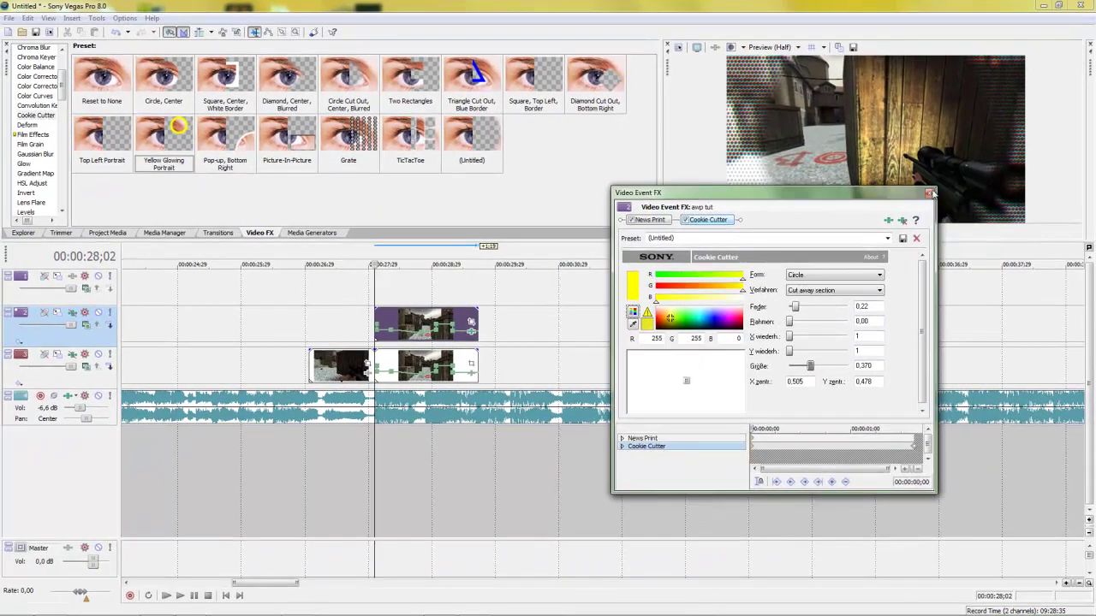
# Close the Cookie Cutter settings and check the effects on tracks 3 and 2.
pyautogui.click(931, 193)
pyautogui.click(85, 353)
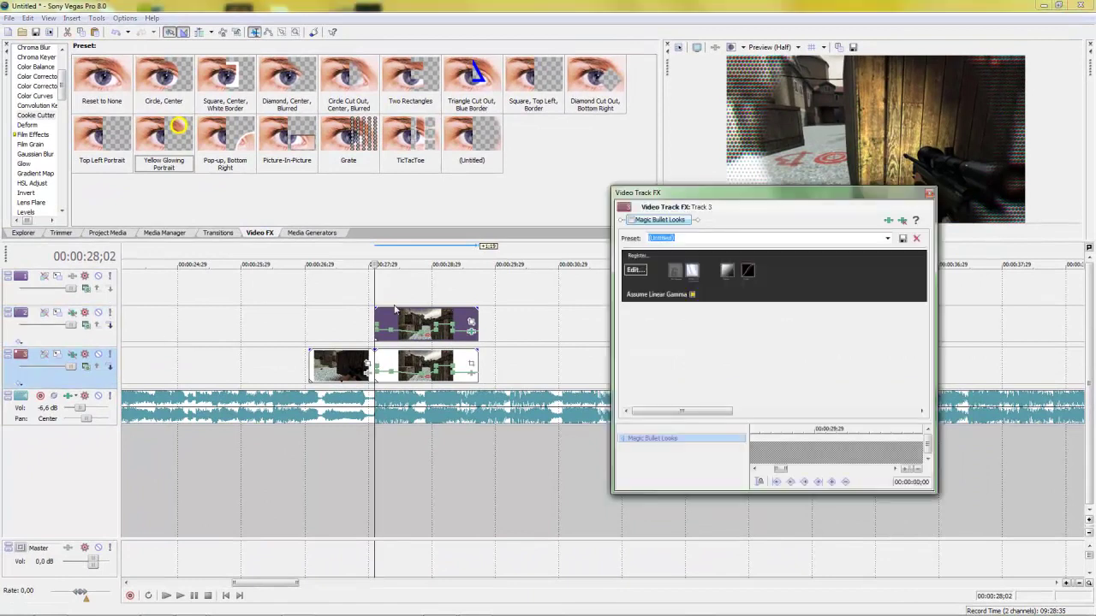
pyautogui.click(85, 311)
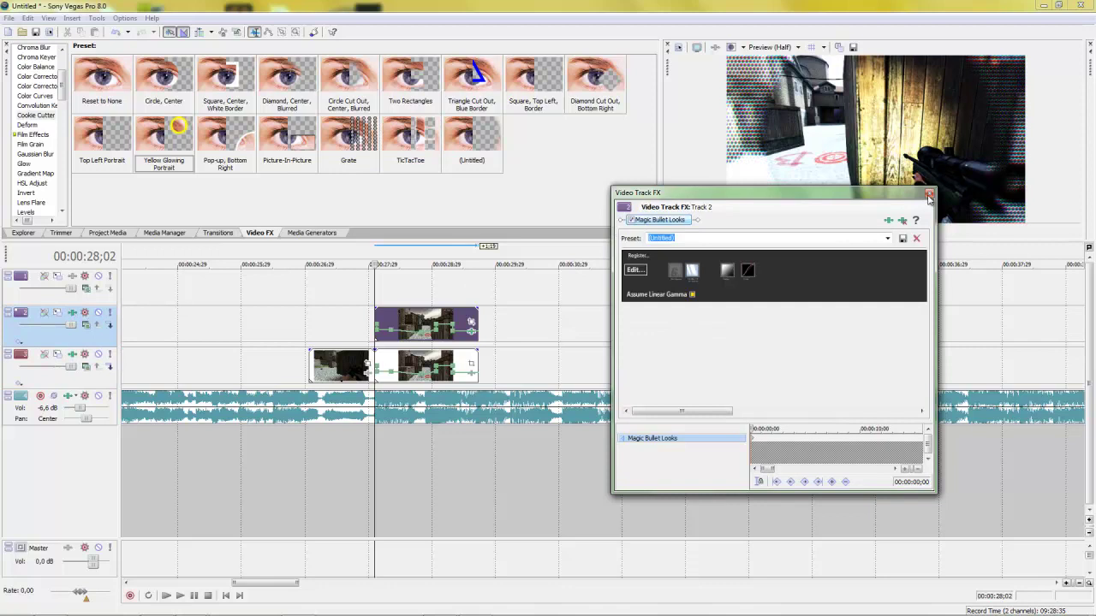
pyautogui.click(929, 194)
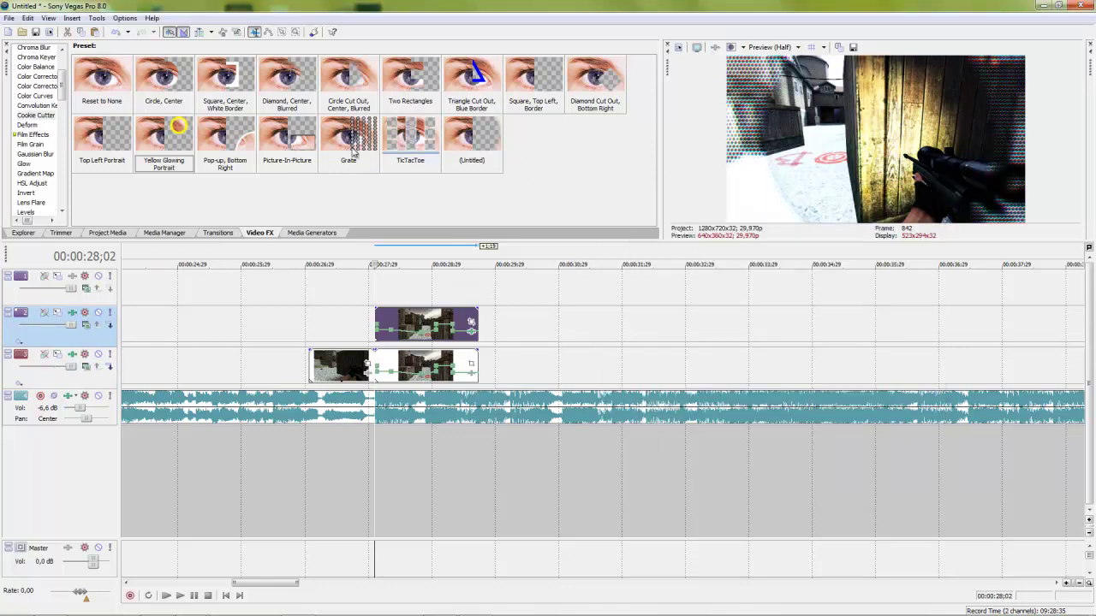
# Add an Orange Solid Color clip on the top track, trimmed to match the clip below.
pyautogui.click(301, 234)
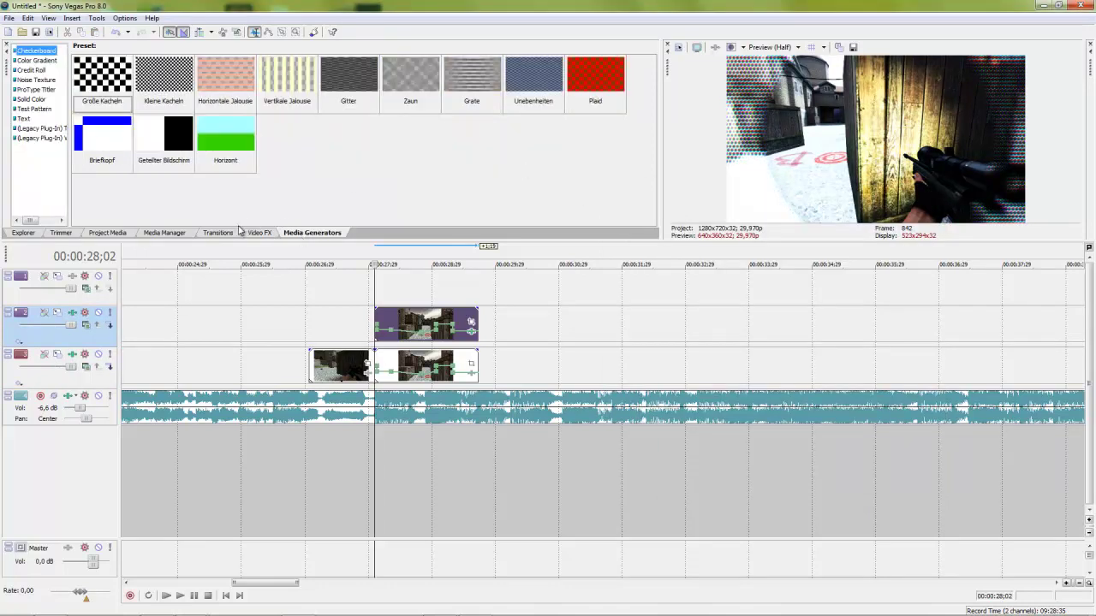
pyautogui.click(33, 109)
pyautogui.moveTo(113, 126); pyautogui.dragTo(377, 288)
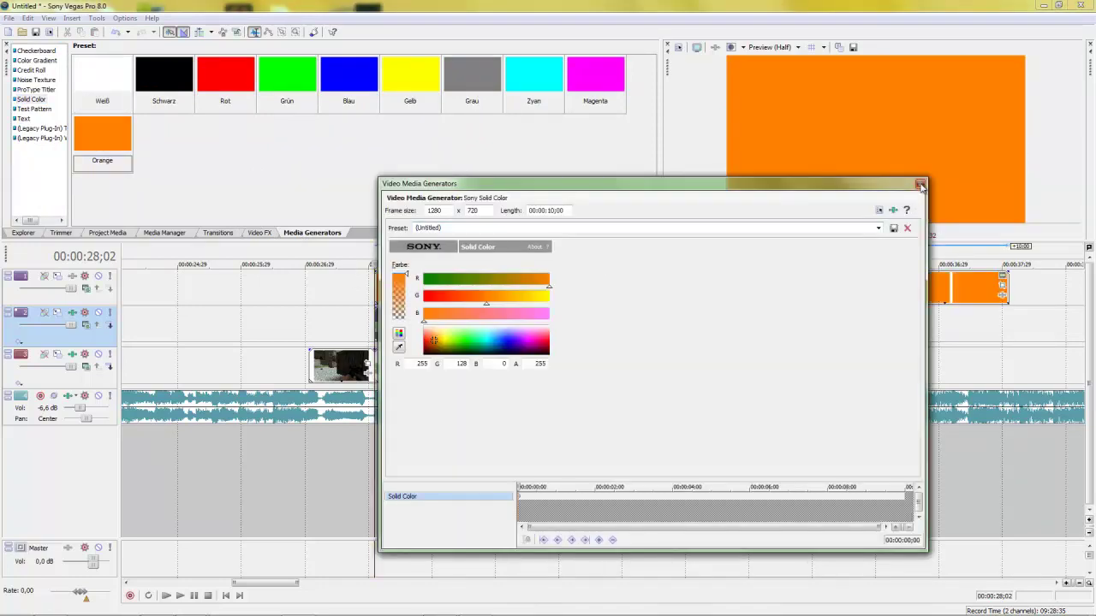
pyautogui.click(919, 184)
pyautogui.moveTo(1008, 294); pyautogui.dragTo(477, 294)
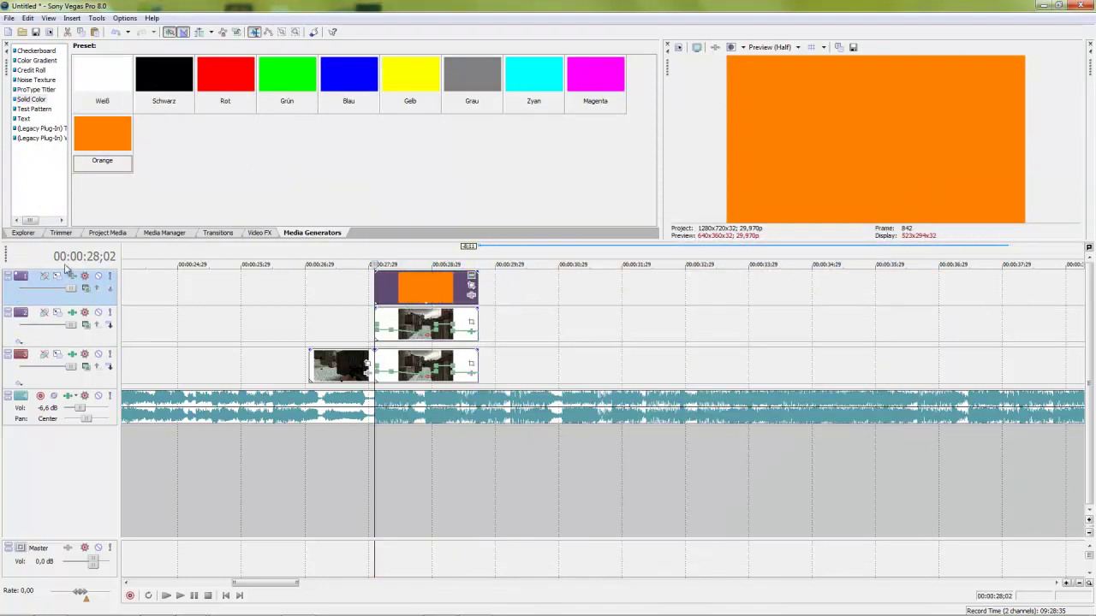
# Set the top track's compositing mode and give the orange clip a Cookie Cutter with raised Feder.
pyautogui.click(85, 288)
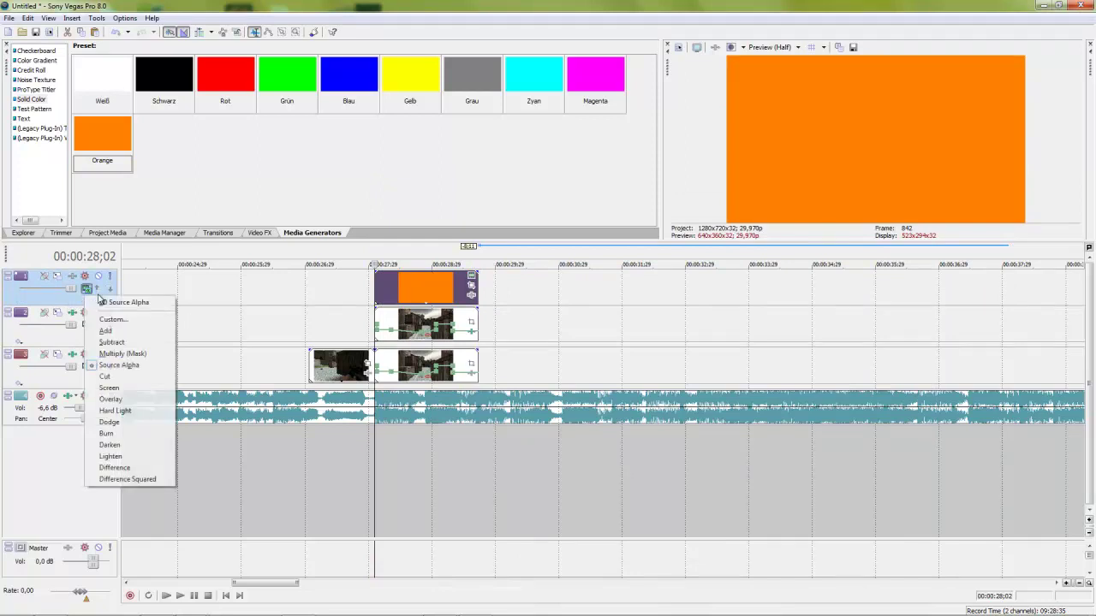
pyautogui.click(112, 317)
pyautogui.click(259, 233)
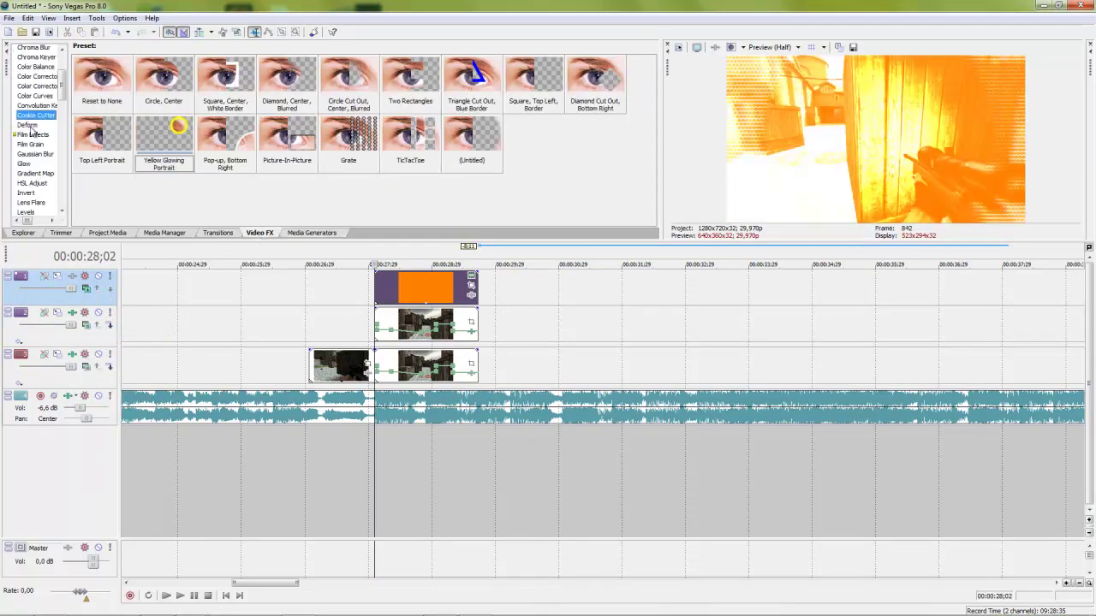
pyautogui.moveTo(397, 285); pyautogui.dragTo(398, 286)
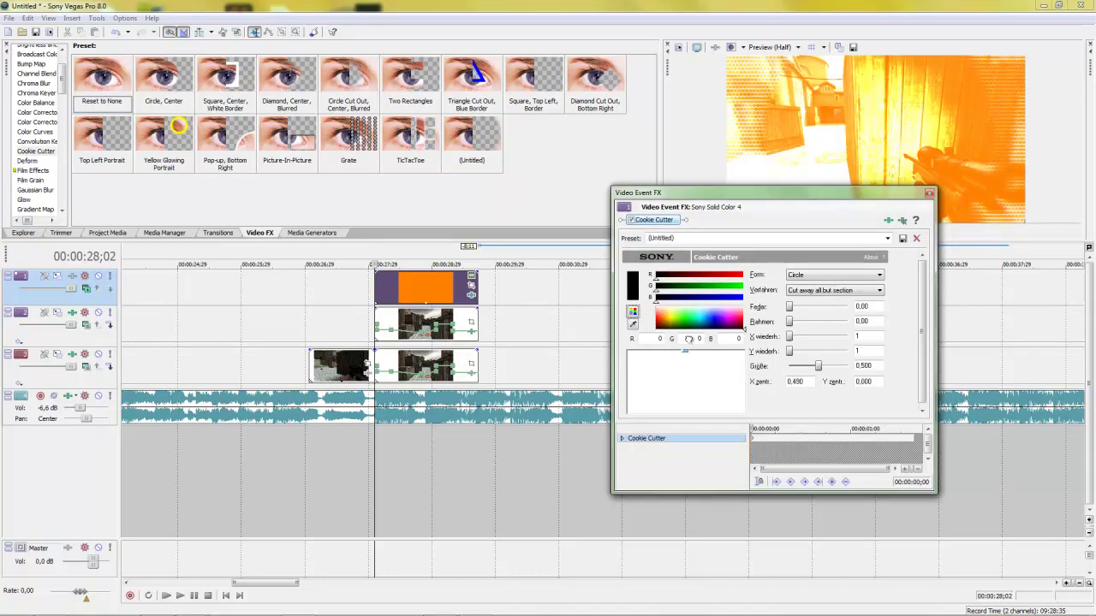
pyautogui.moveTo(789, 308); pyautogui.dragTo(847, 308)
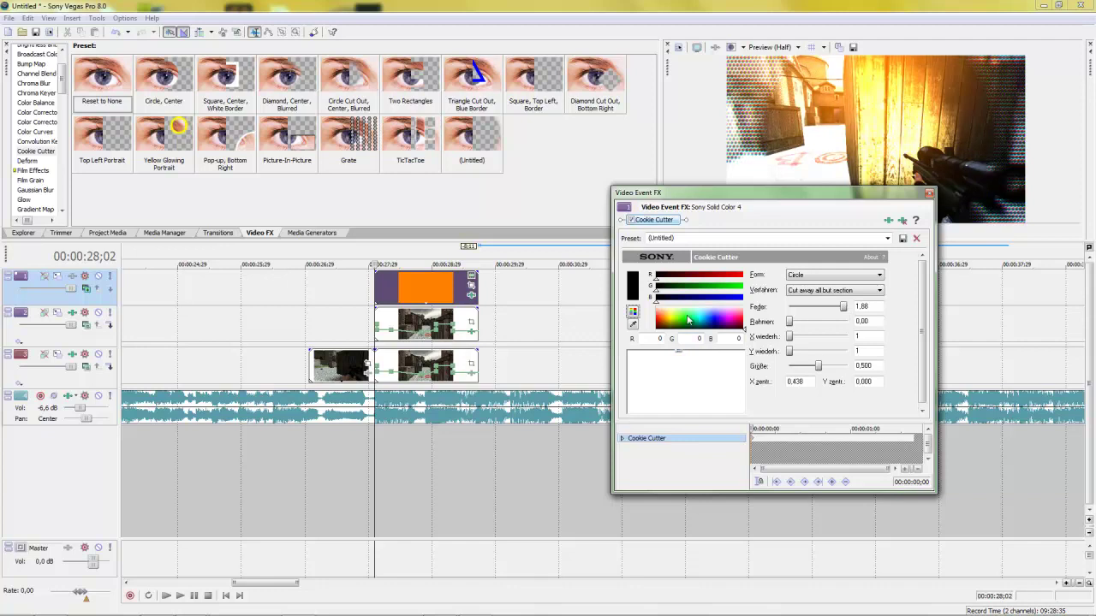
pyautogui.click(929, 194)
# Change the solid colour to pale yellow and move the playhead to 00:00:28;13.
pyautogui.click(470, 285)
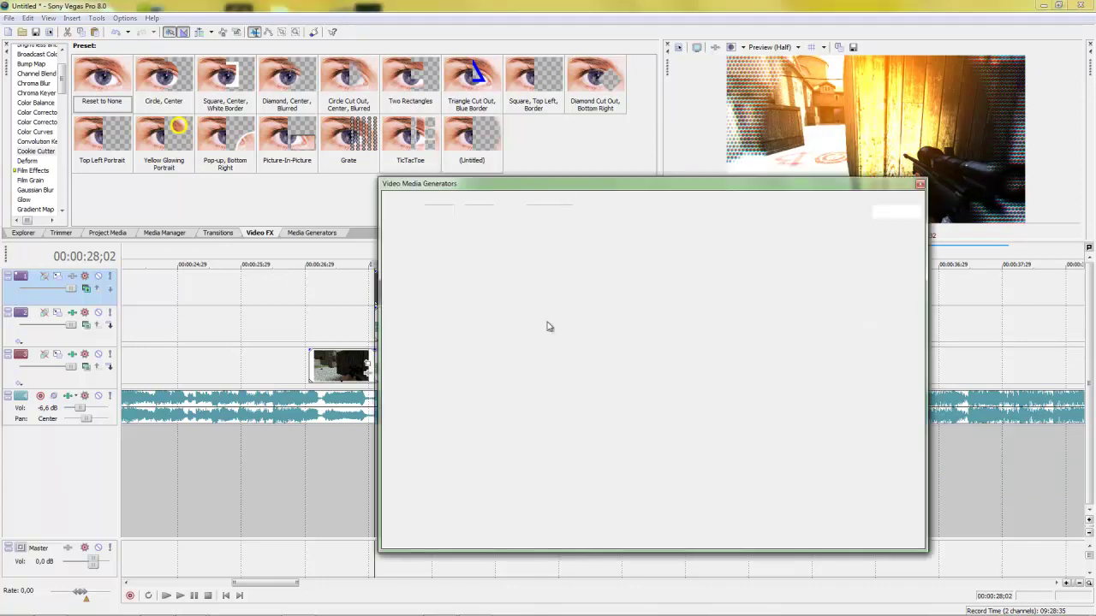
pyautogui.moveTo(475, 330); pyautogui.dragTo(451, 333)
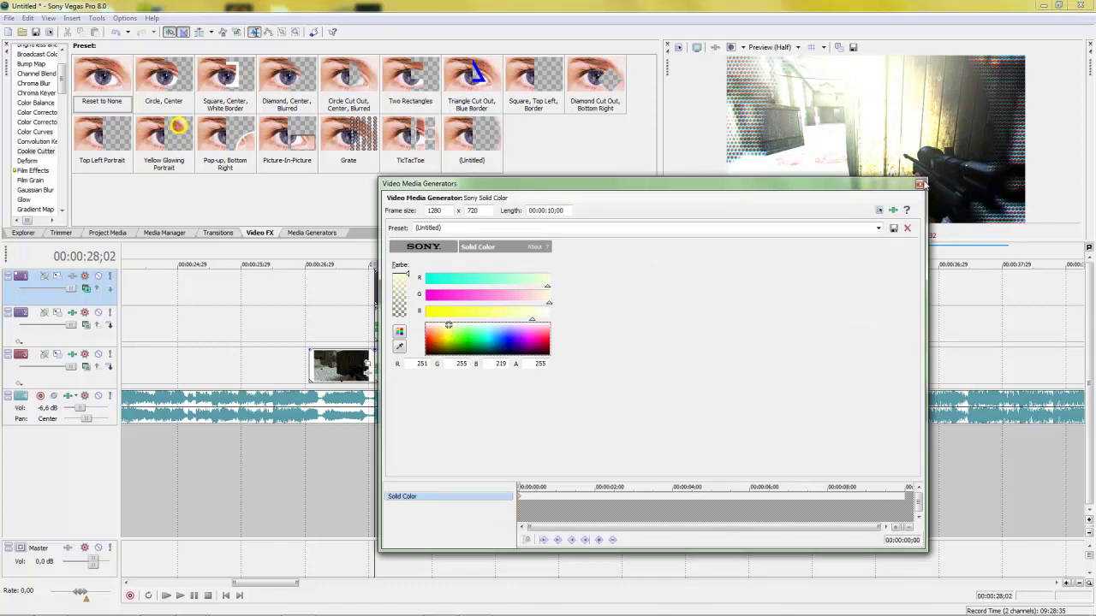
pyautogui.click(921, 184)
pyautogui.click(398, 437)
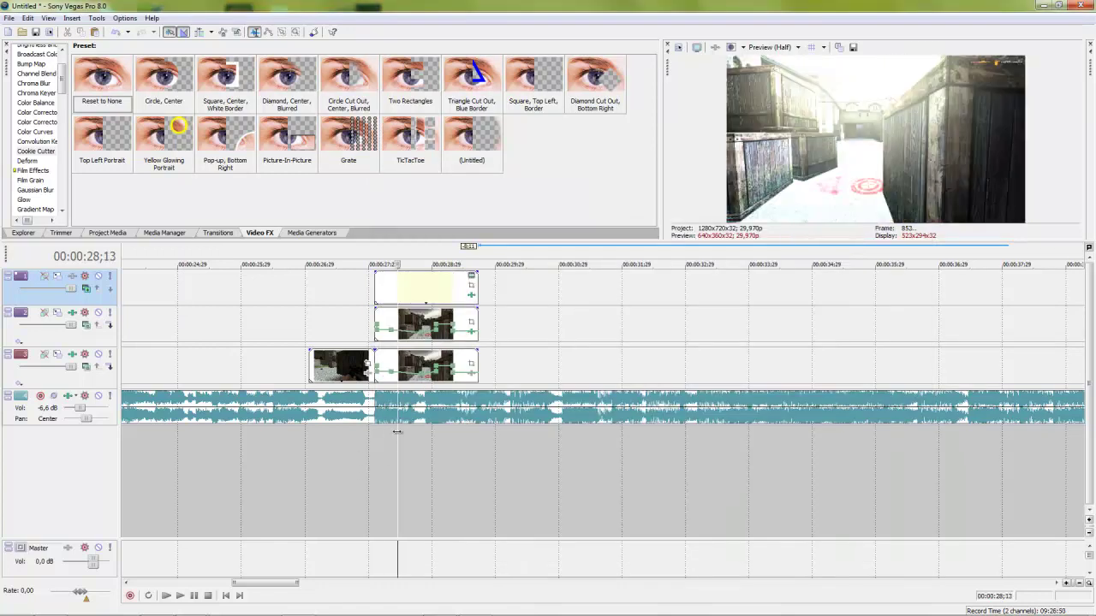
pyautogui.moveTo(398, 436)
pyautogui.mouseDown()
pyautogui.moveTo(419, 444)
pyautogui.moveTo(374, 442)
pyautogui.mouseUp()
pyautogui.click(378, 444)
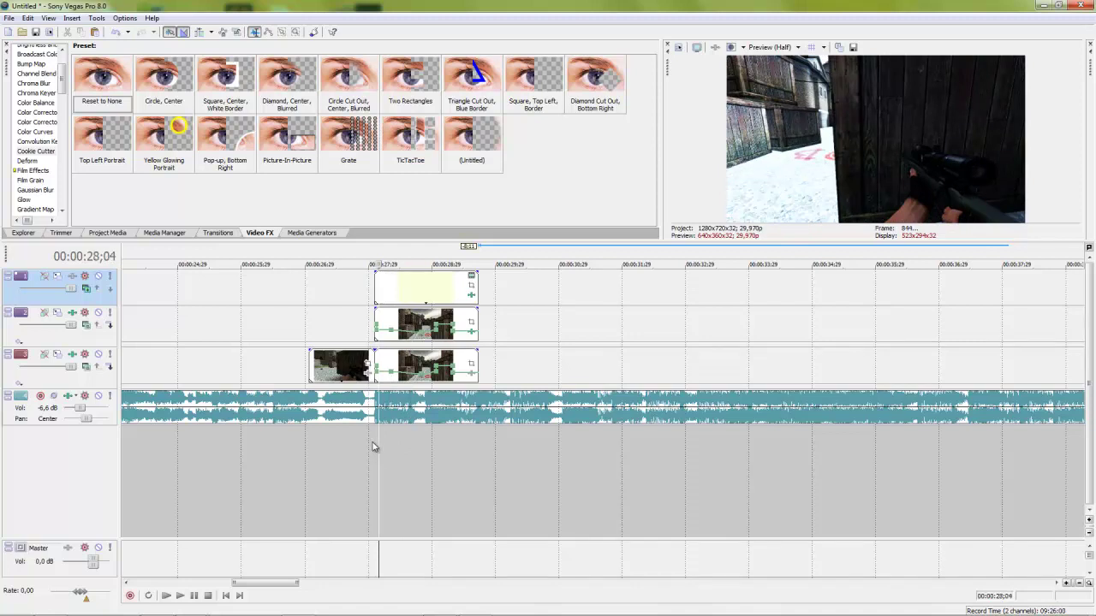